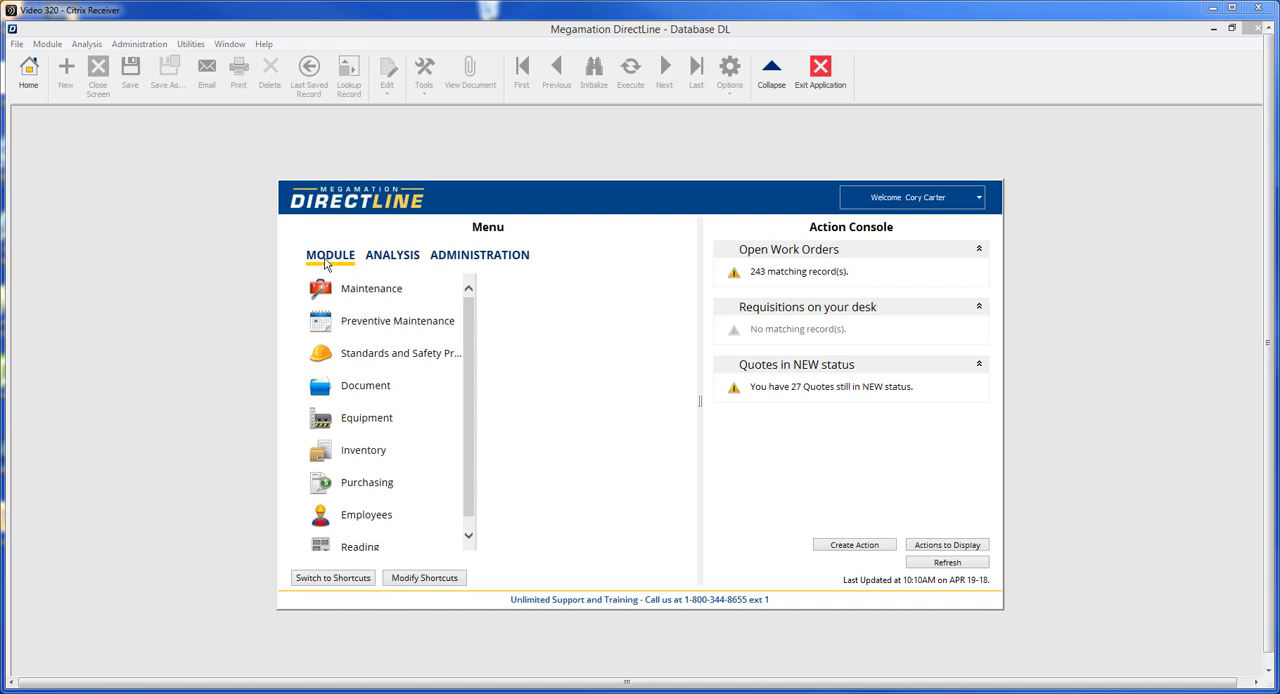
# Step: Open Equipment Entry and start record ABC-123 with description "Widget Press #1" and parent NEWARK-MAIN-1
pyautogui.click(348, 420)
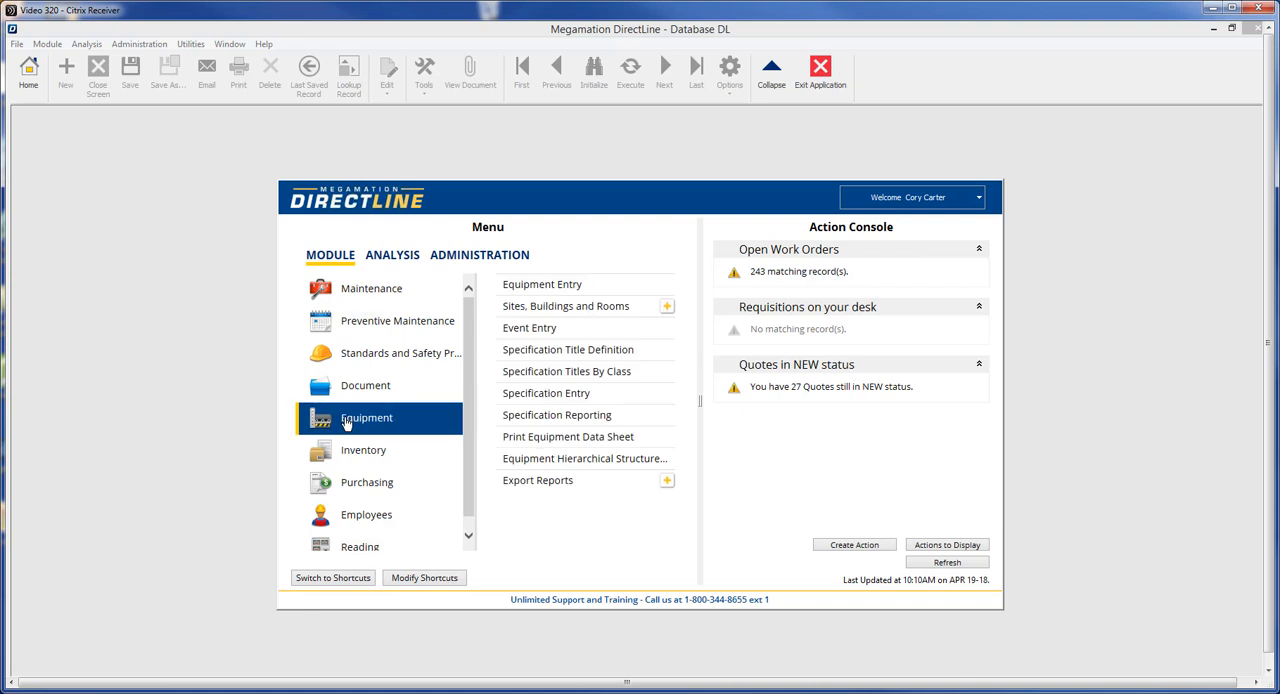
pyautogui.click(583, 287)
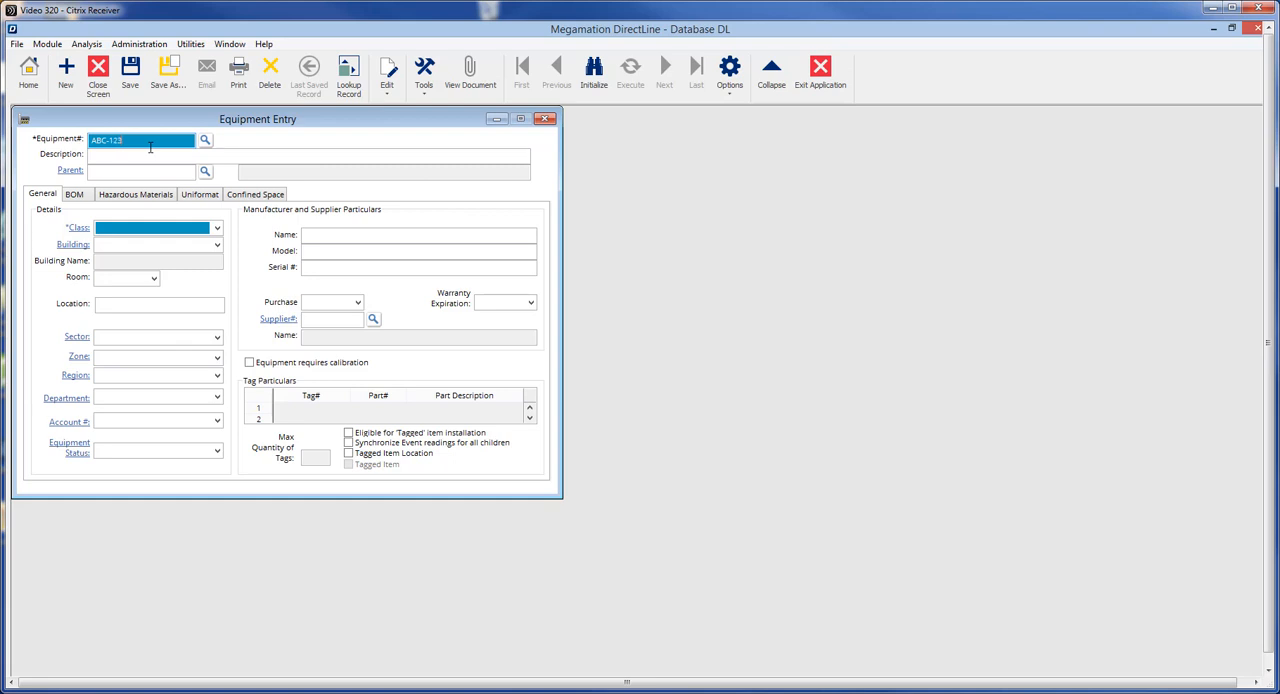
pyautogui.click(135, 158)
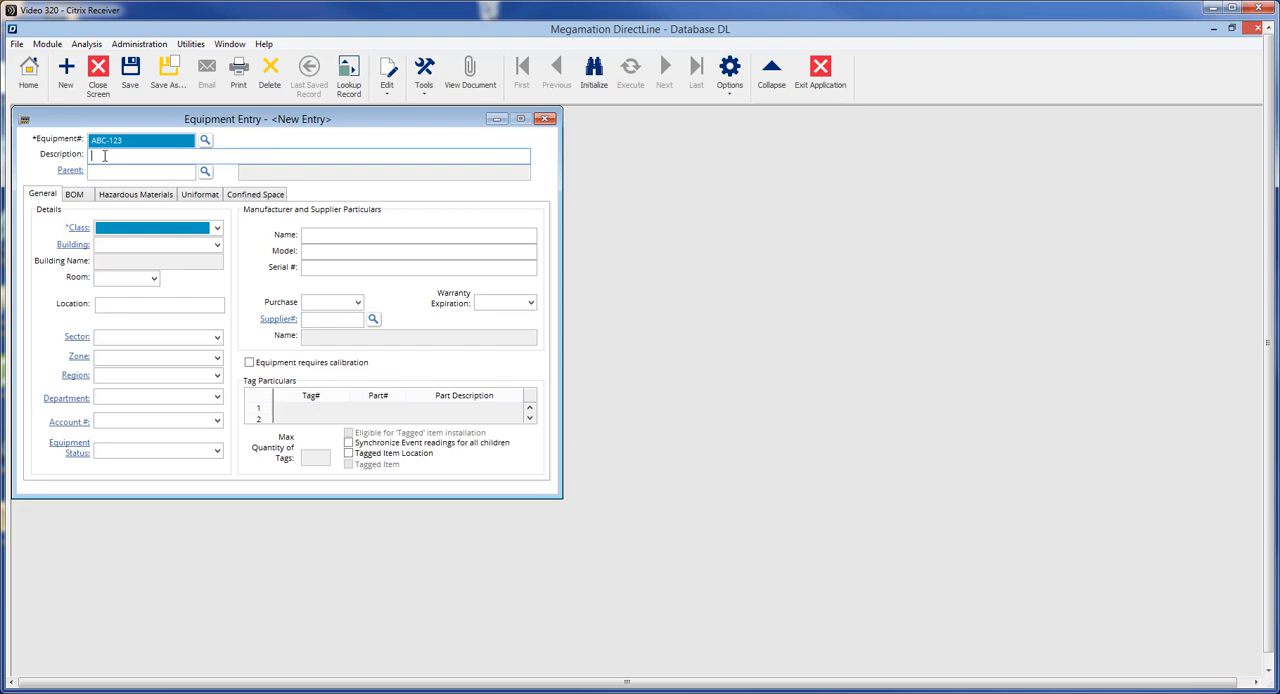
pyautogui.write('Widget Press #1')
pyautogui.click(94, 172)
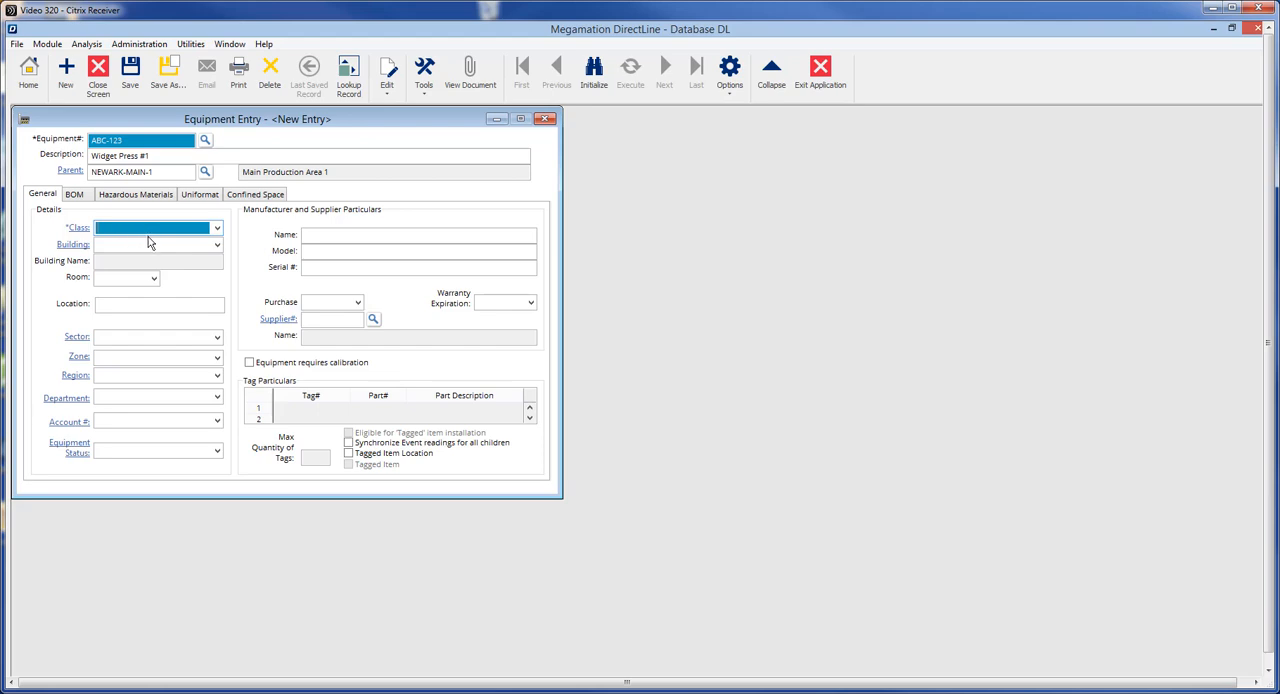
# Step: Assign the PRESS equipment class to the new equipment record
pyautogui.click(216, 228)
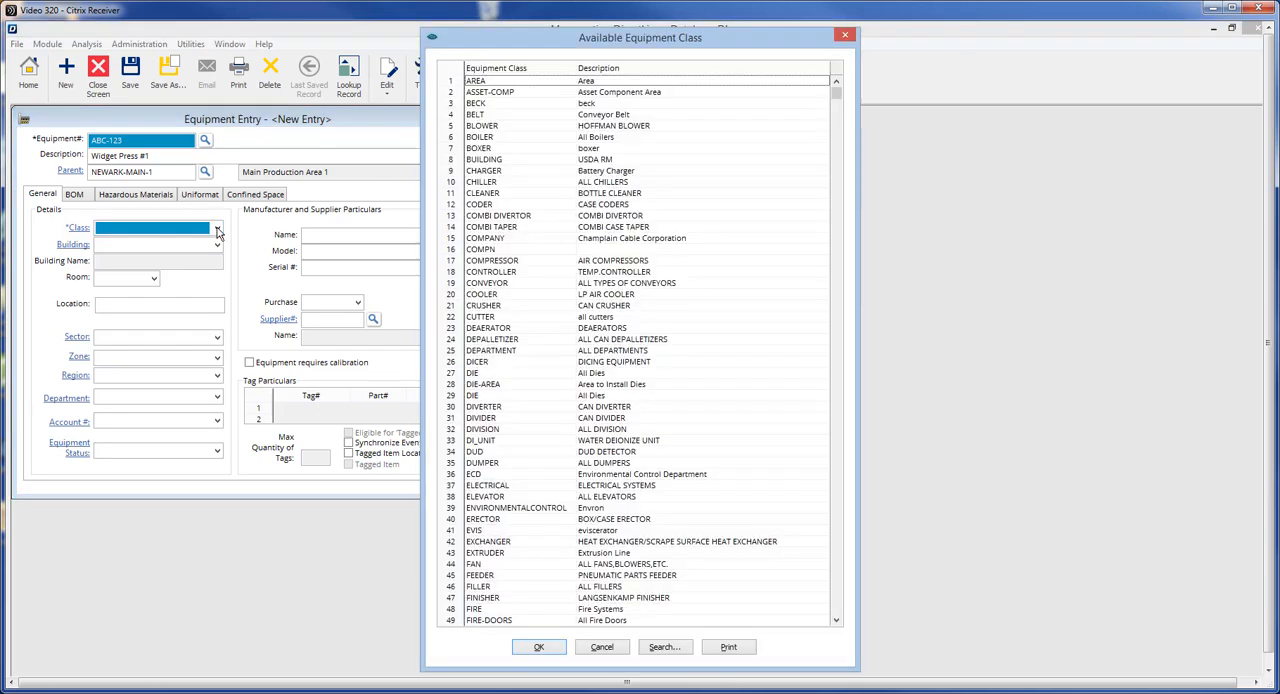
pyautogui.scroll(-7, 730, 330)
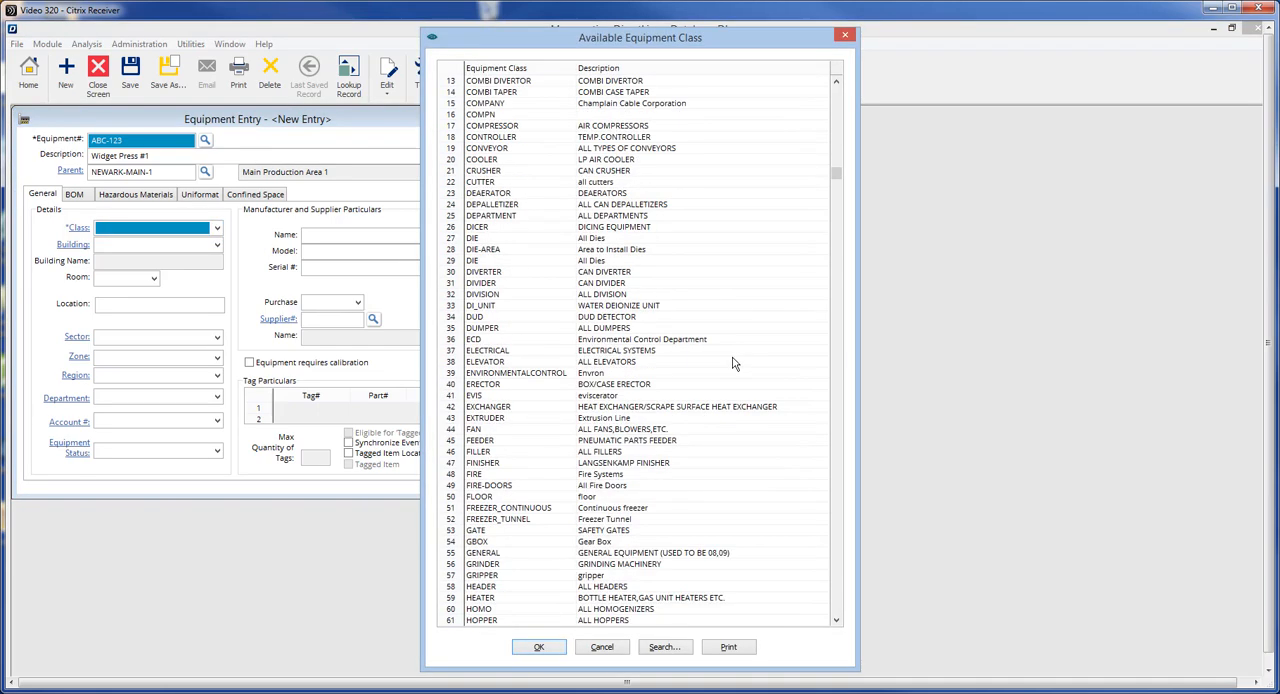
pyautogui.scroll(-9, 700, 430)
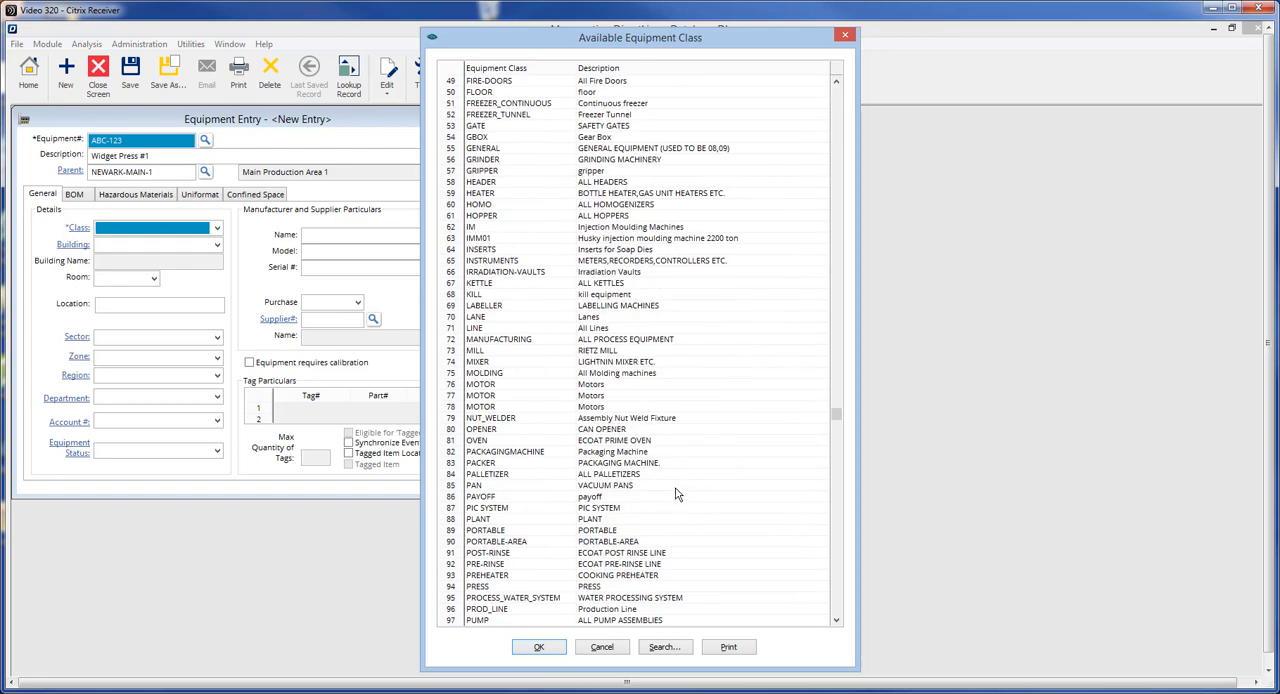
pyautogui.doubleClick(490, 587)
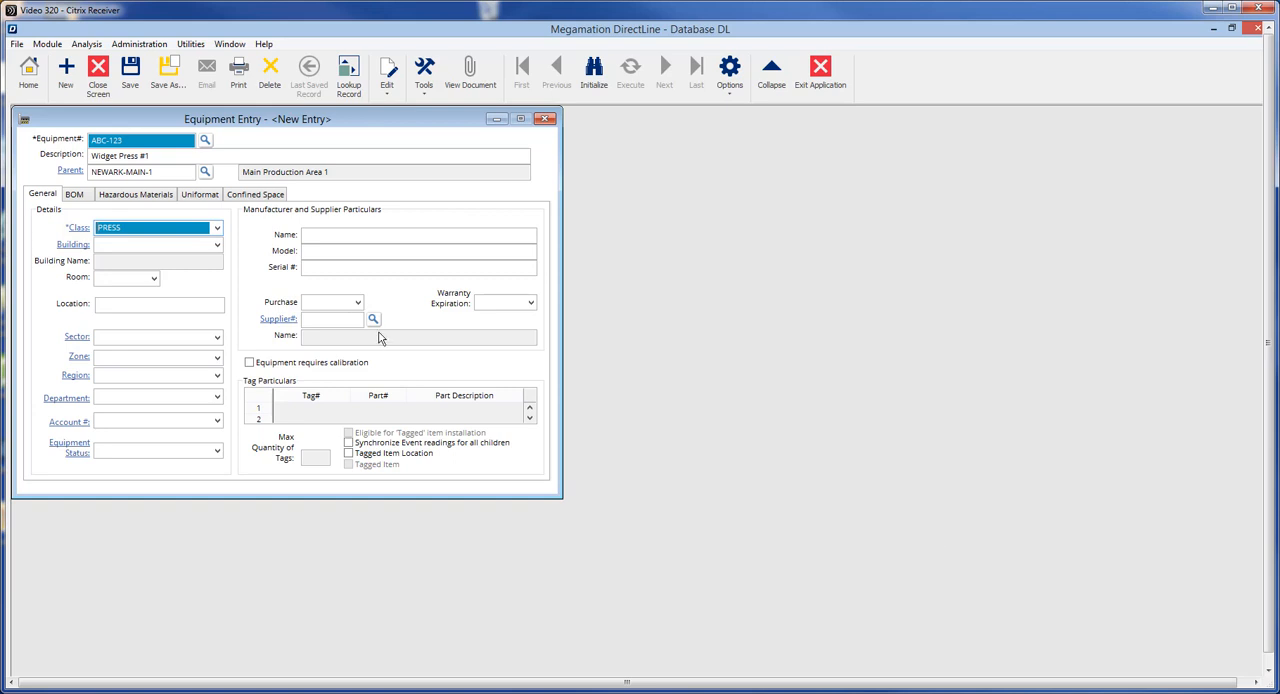
# Step: Place the equipment in building NEWARK, room MAIN-1, with the location "East wall of the main prod room"
pyautogui.click(217, 246)
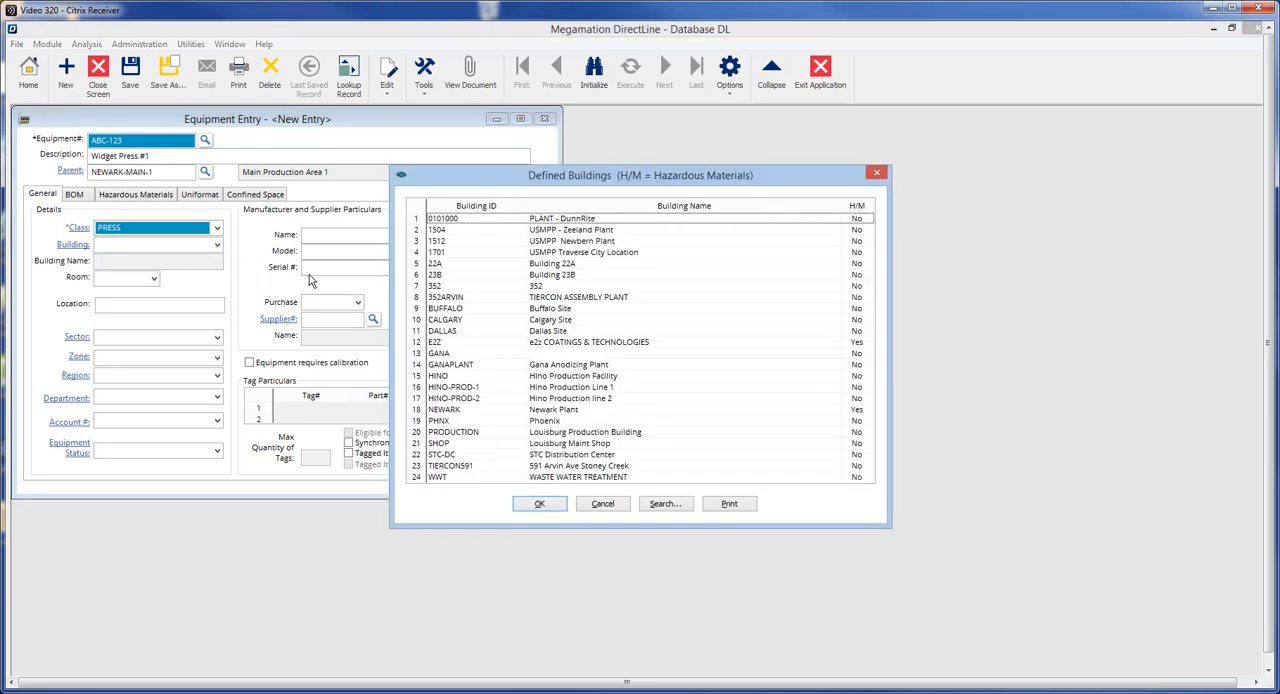
pyautogui.click(457, 410)
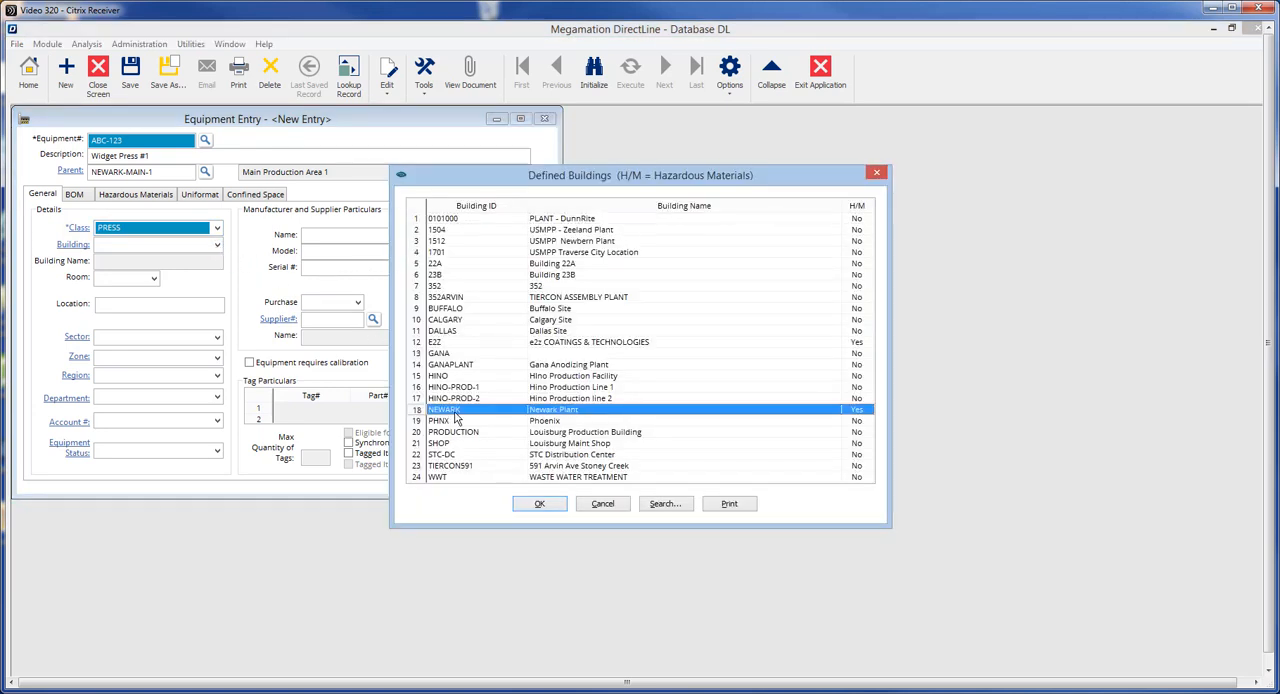
pyautogui.click(541, 504)
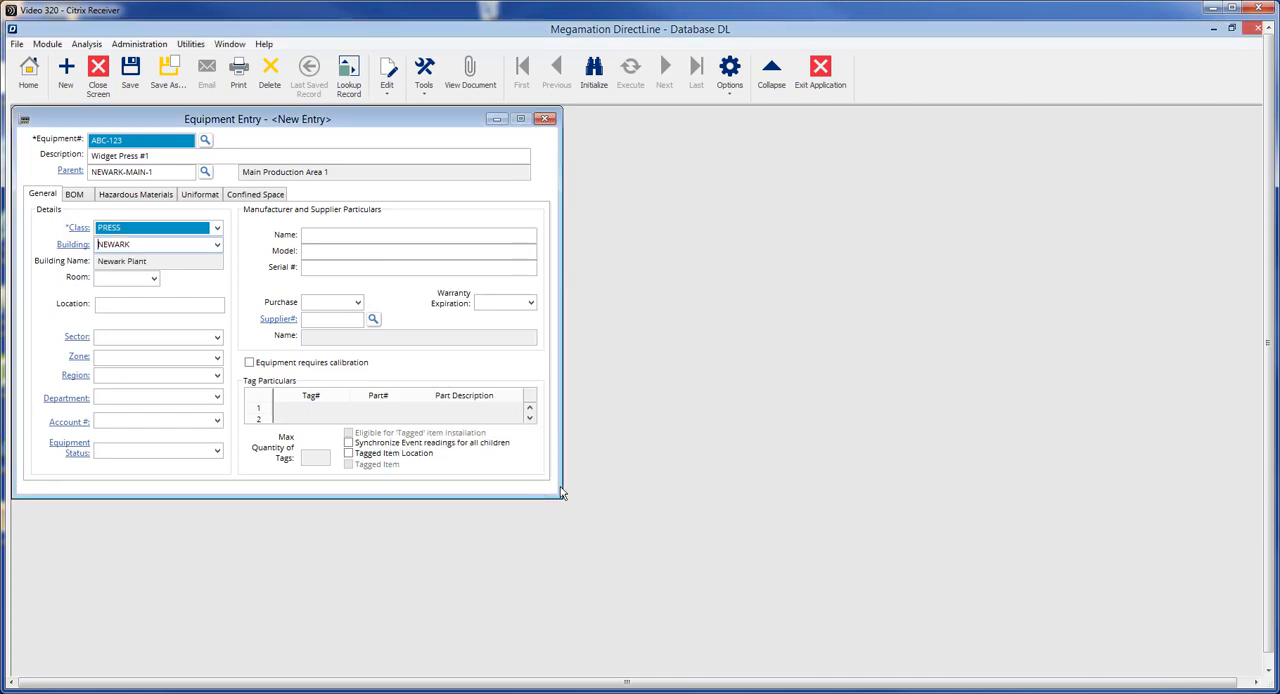
pyautogui.click(154, 282)
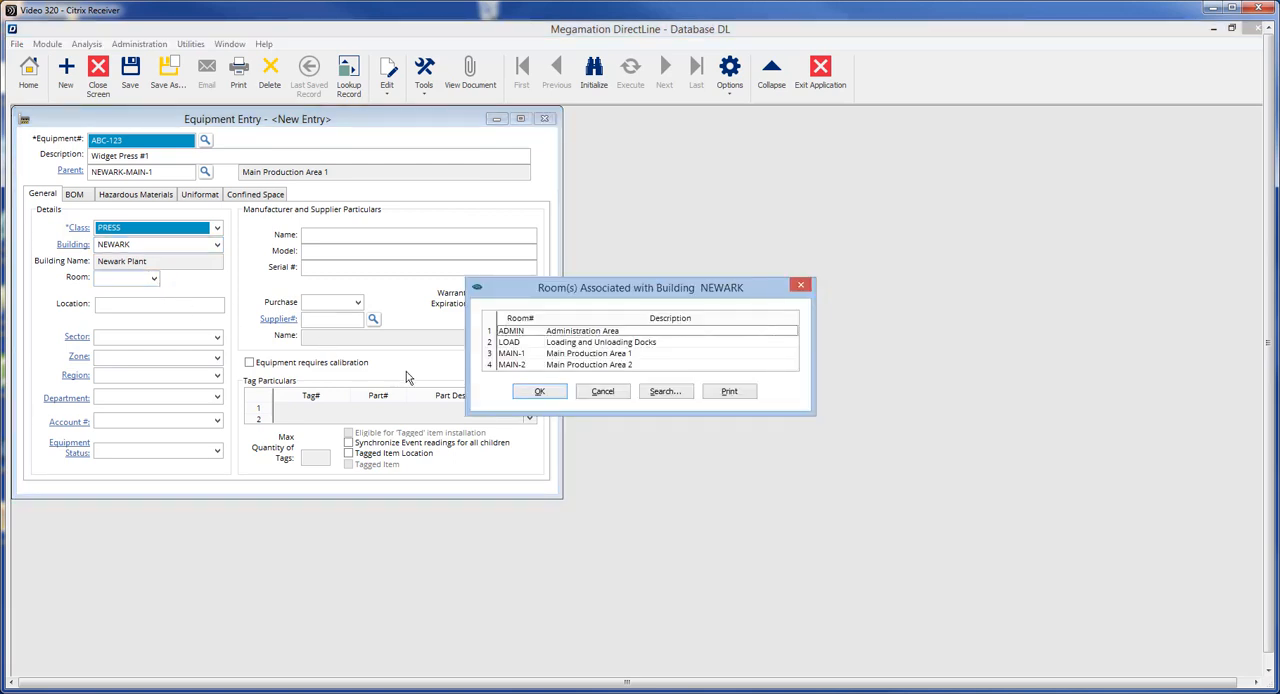
pyautogui.click(592, 355)
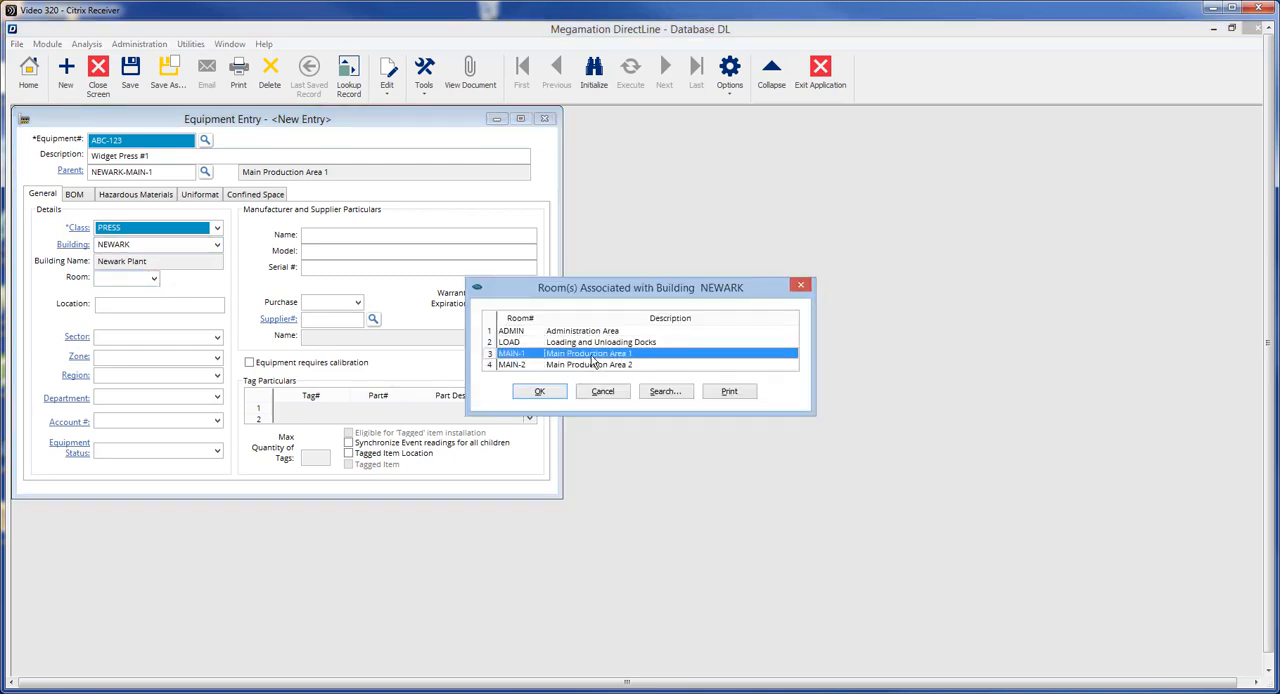
pyautogui.click(540, 391)
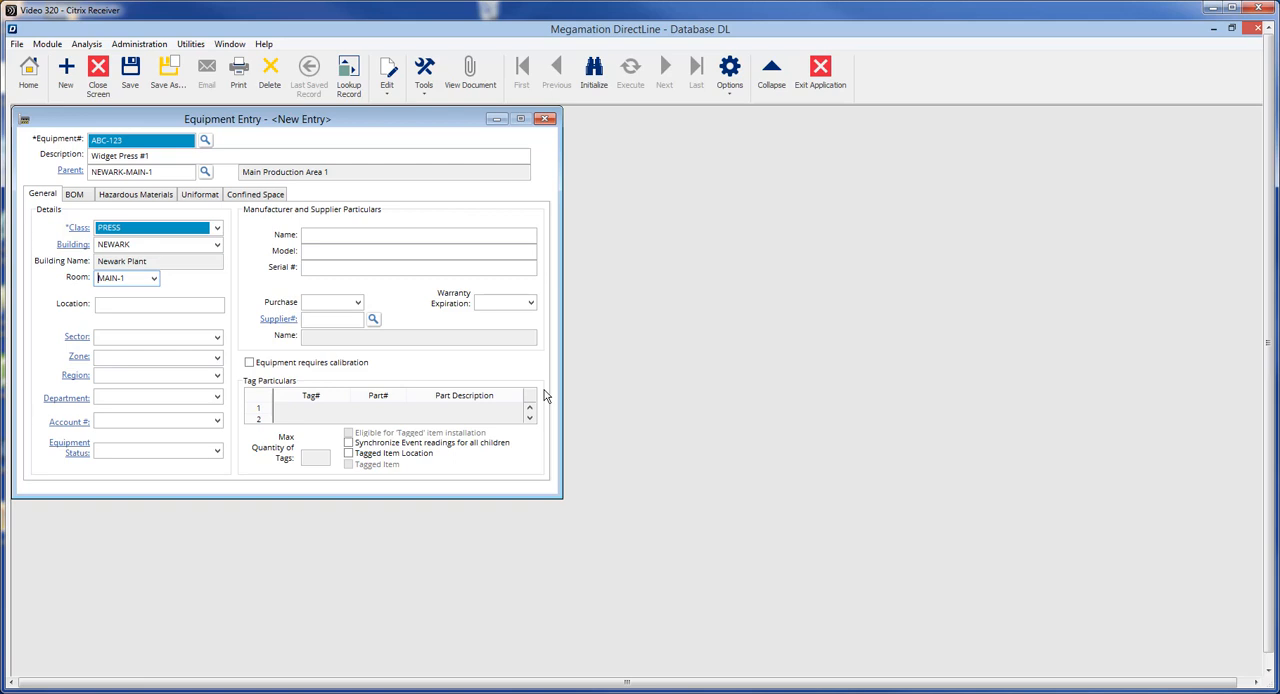
pyautogui.click(145, 307)
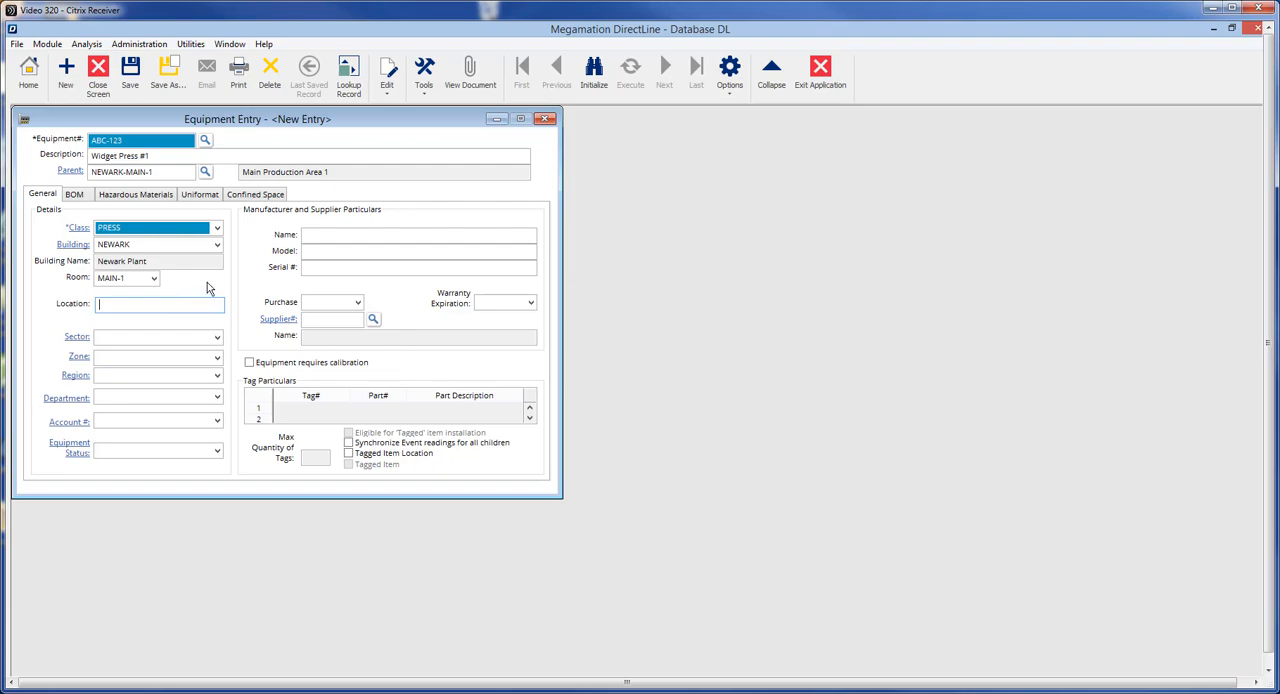
pyautogui.write('East wall of the main prod room')
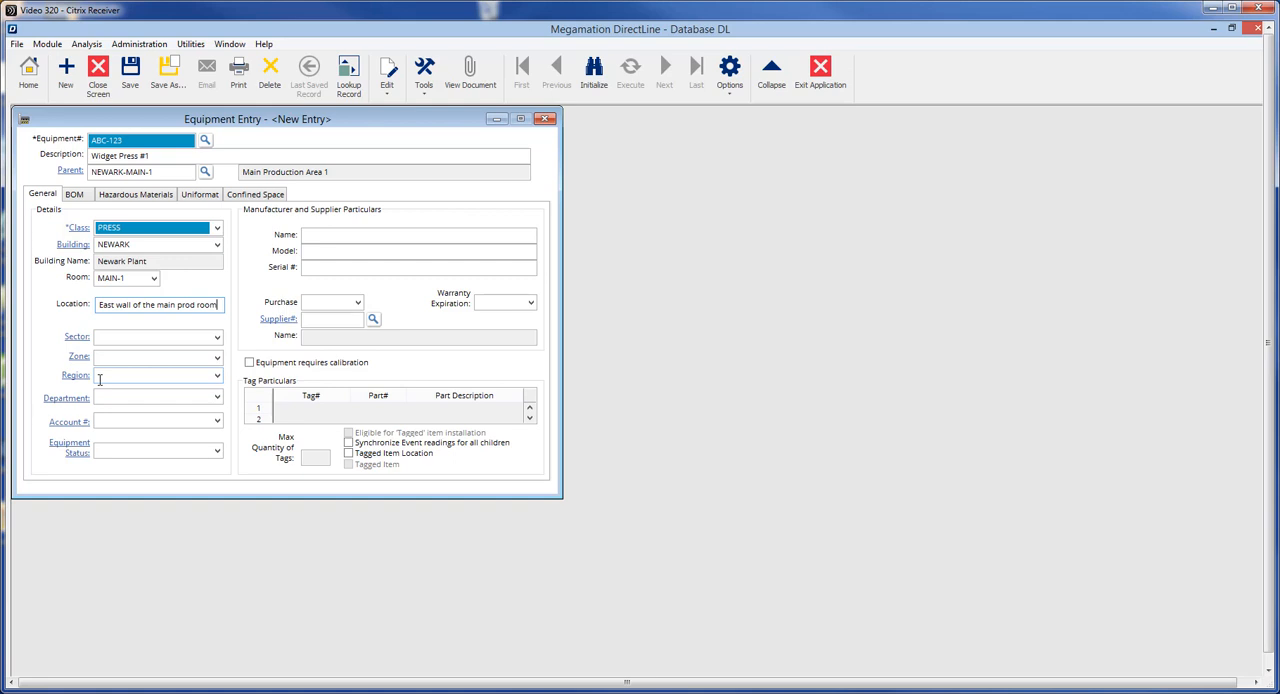
# Step: Enter the manufacturer name GE, model 1500RC and serial number 85962-8763 for the equipment
pyautogui.click(341, 238)
pyautogui.write('GE')
pyautogui.press('Tab')
pyautogui.write('1500RC')
pyautogui.press('Tab')
pyautogui.write('85962-8763')
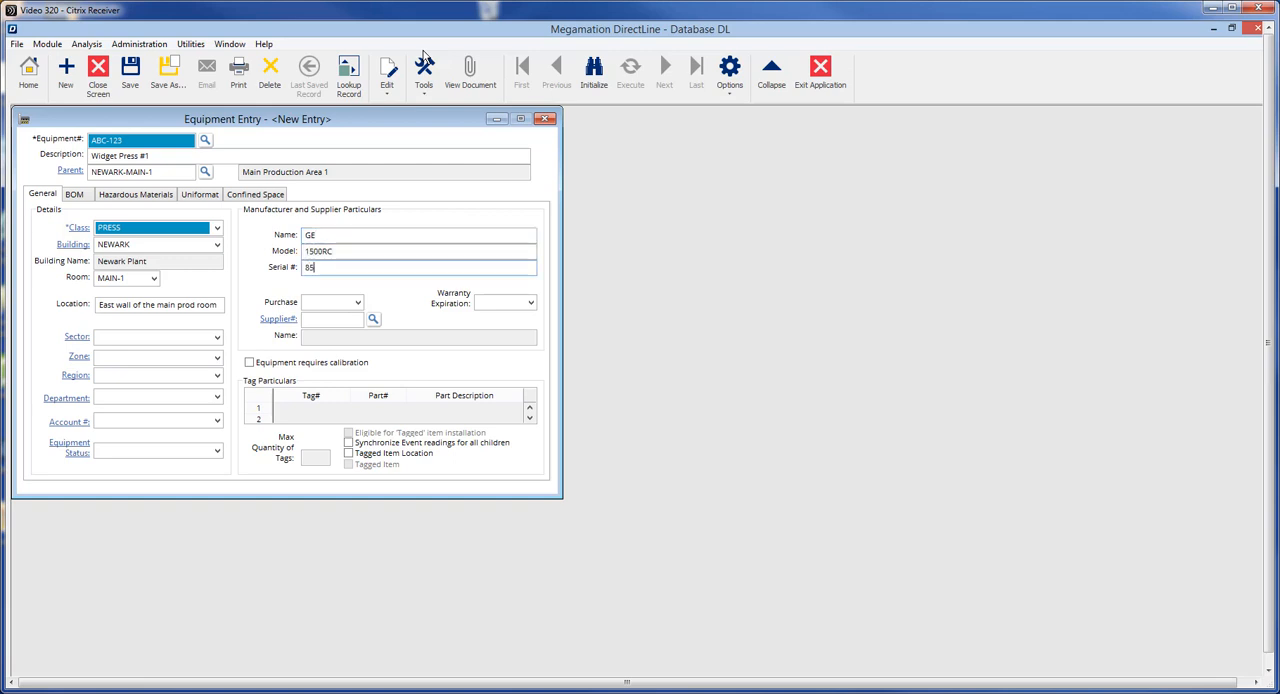
# Step: Set the purchase date to APR 01-18 and warranty expiration to AUG 01-18, and assign AMT MACHINE TOOLS LTD as supplier
pyautogui.click(358, 303)
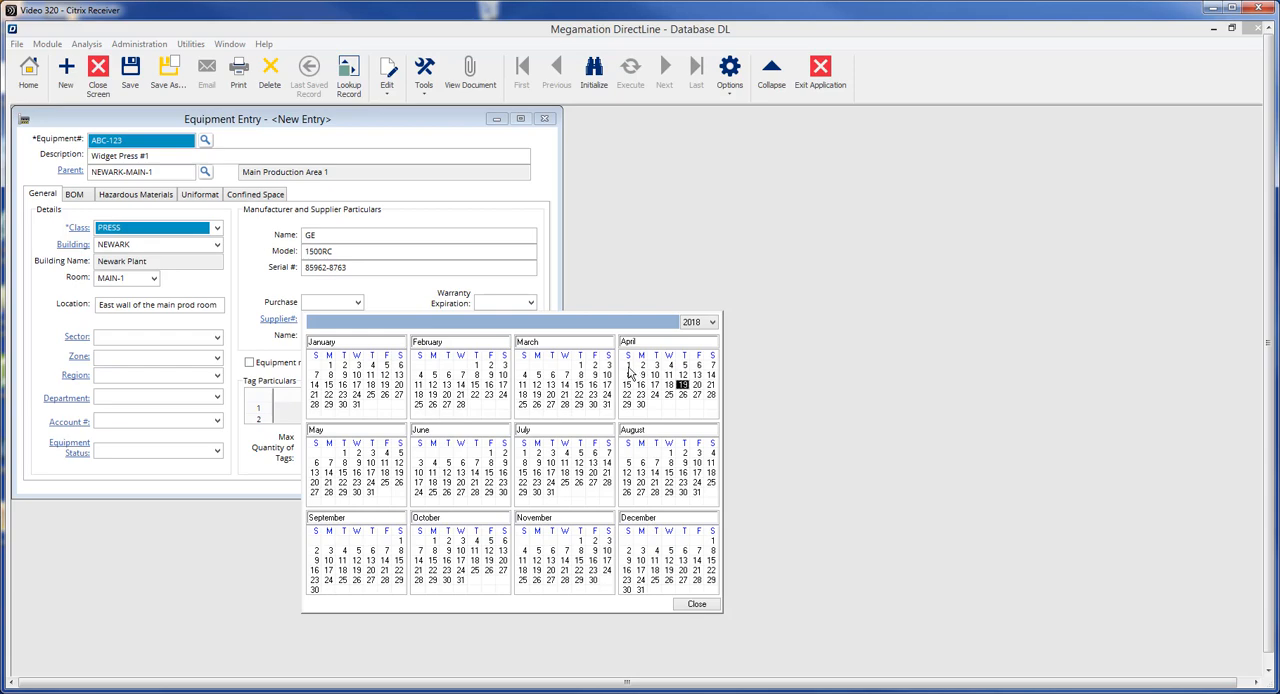
pyautogui.click(629, 366)
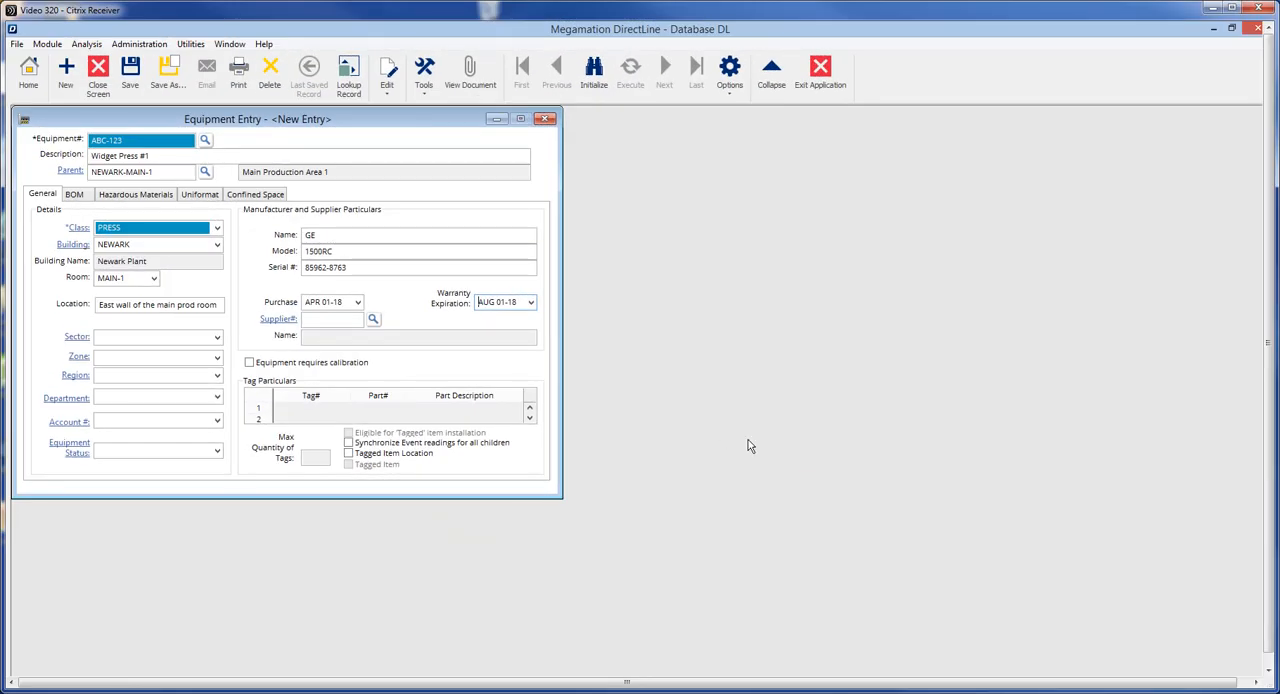
pyautogui.click(372, 320)
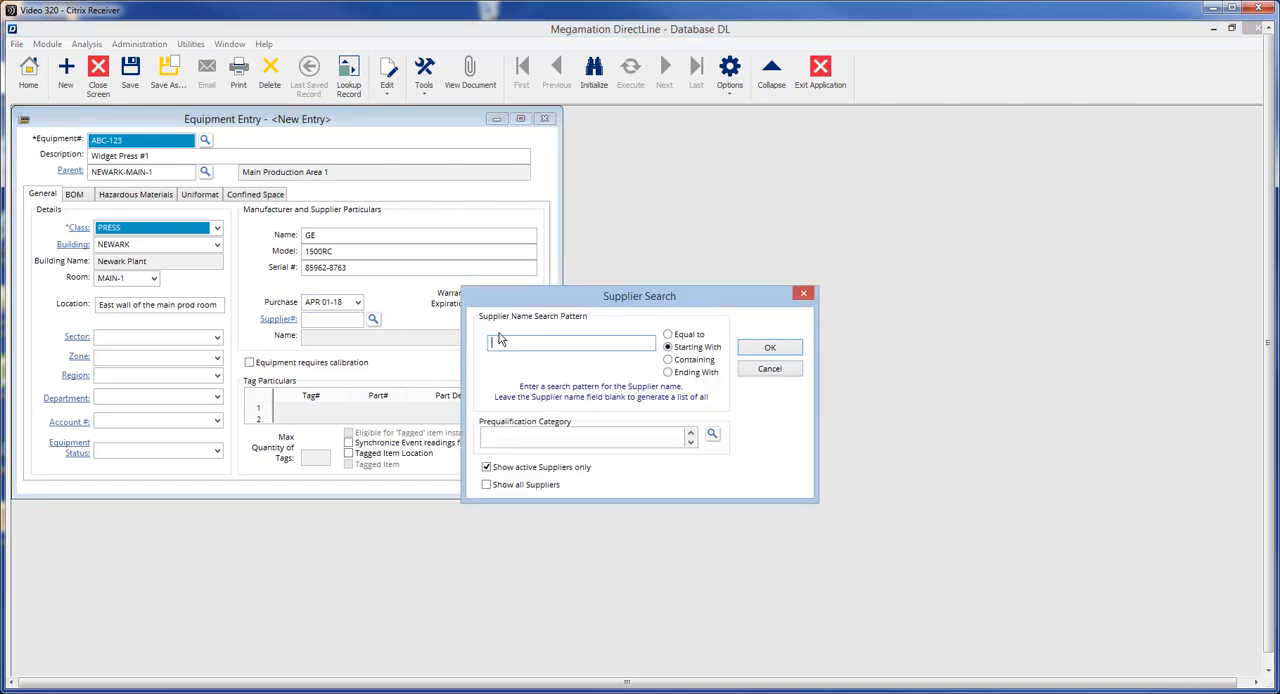
pyautogui.click(758, 351)
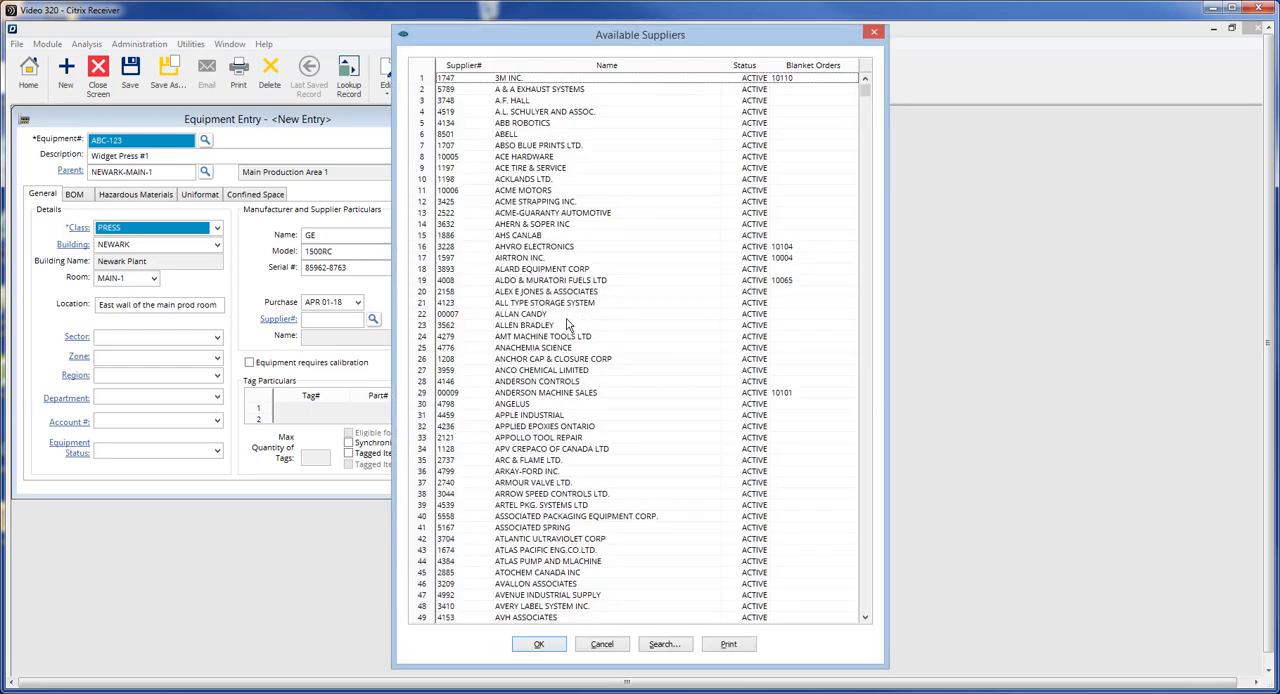
pyautogui.click(550, 338)
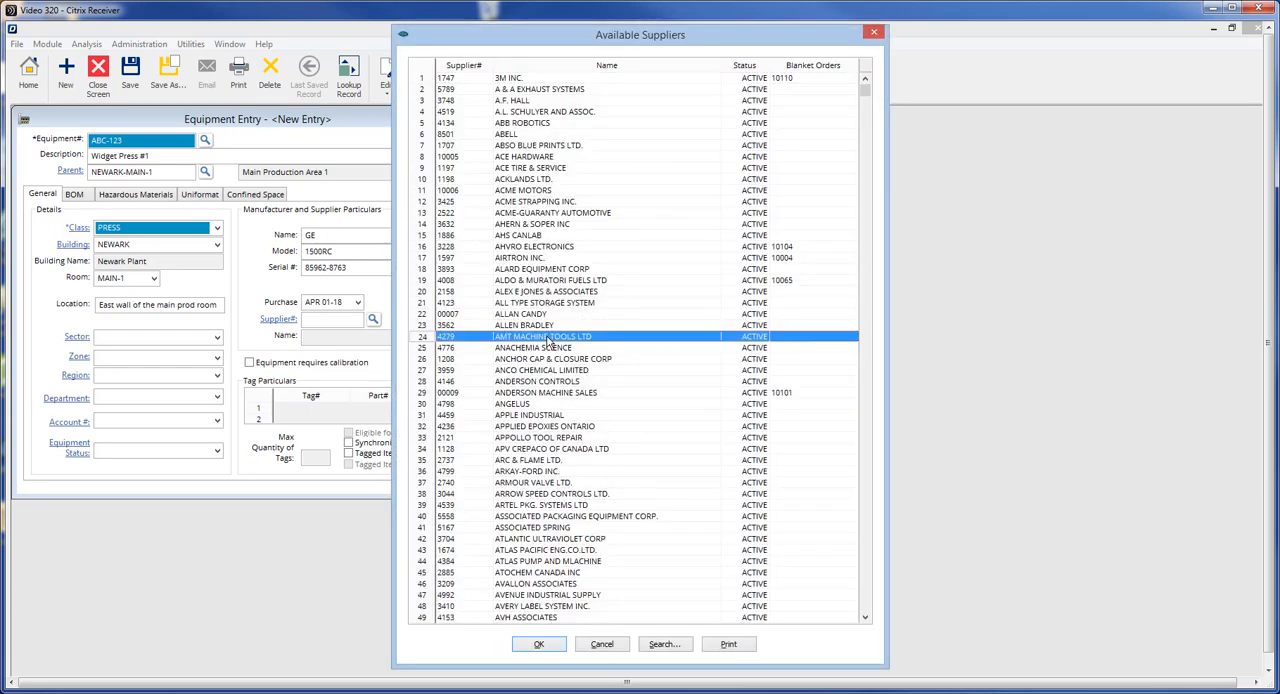
pyautogui.click(532, 643)
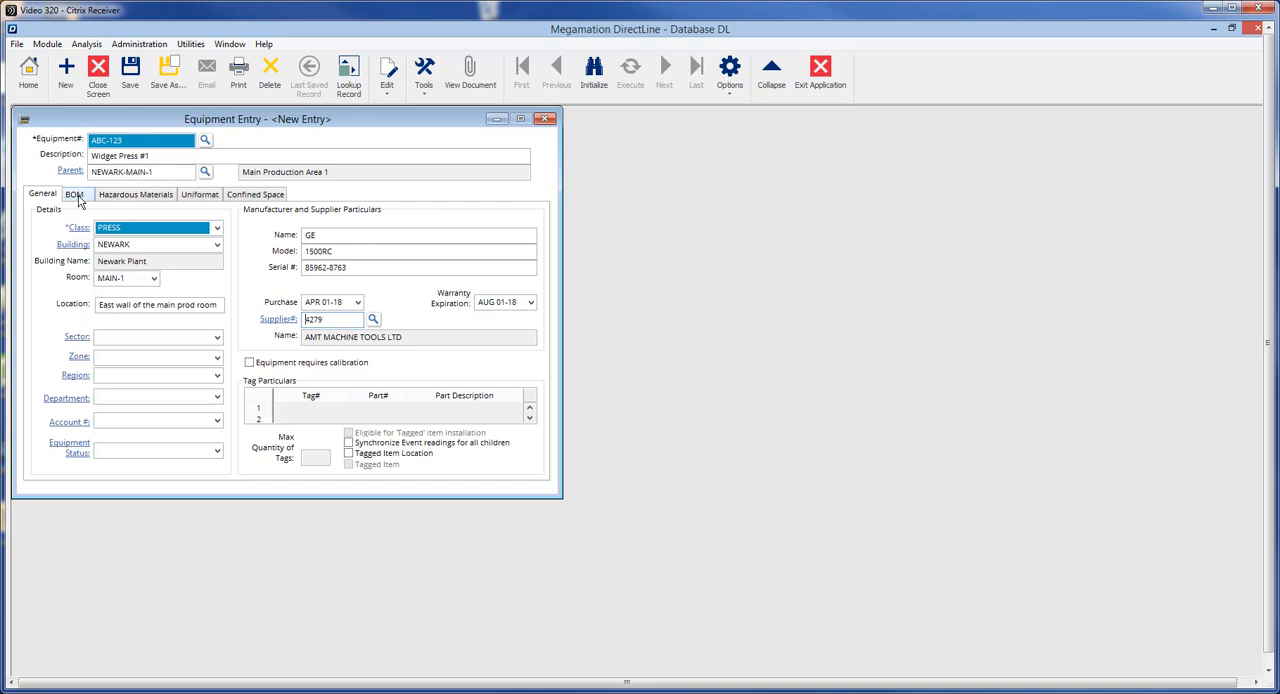
# Step: Add parts SEAL00046 (quantity 4) and LUBE00016 (quantity 20) to the bill of material and save the equipment record
pyautogui.click(75, 195)
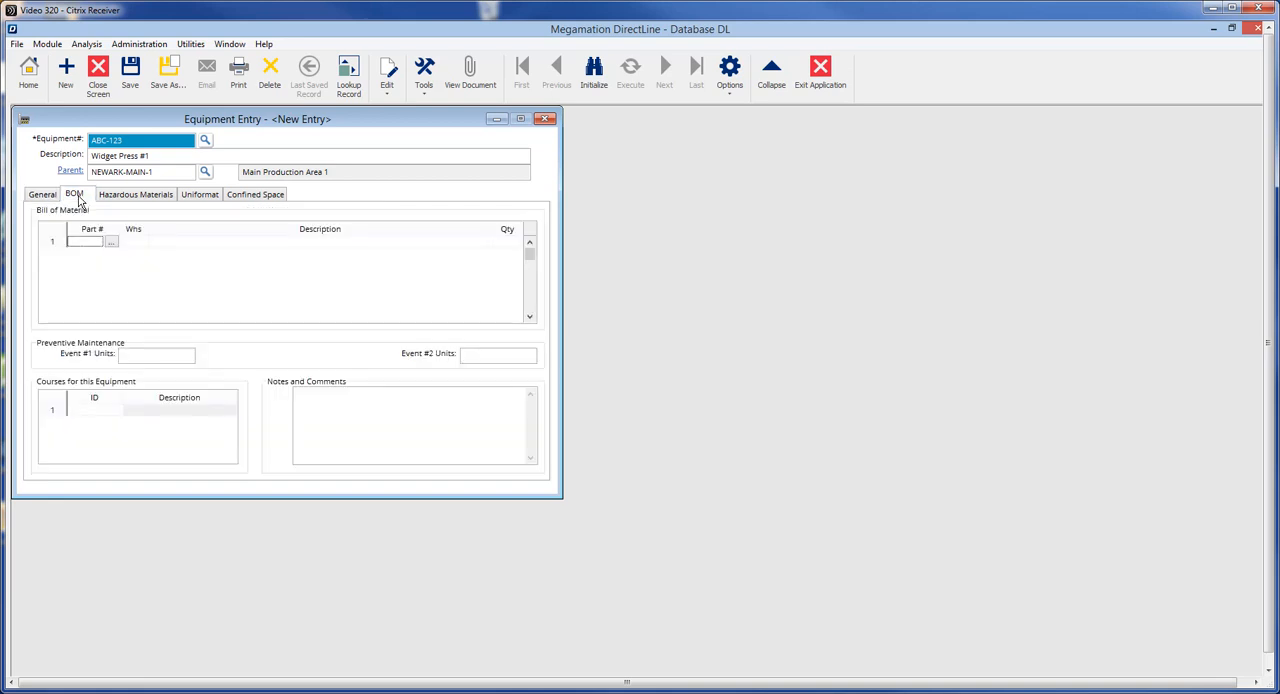
pyautogui.click(112, 242)
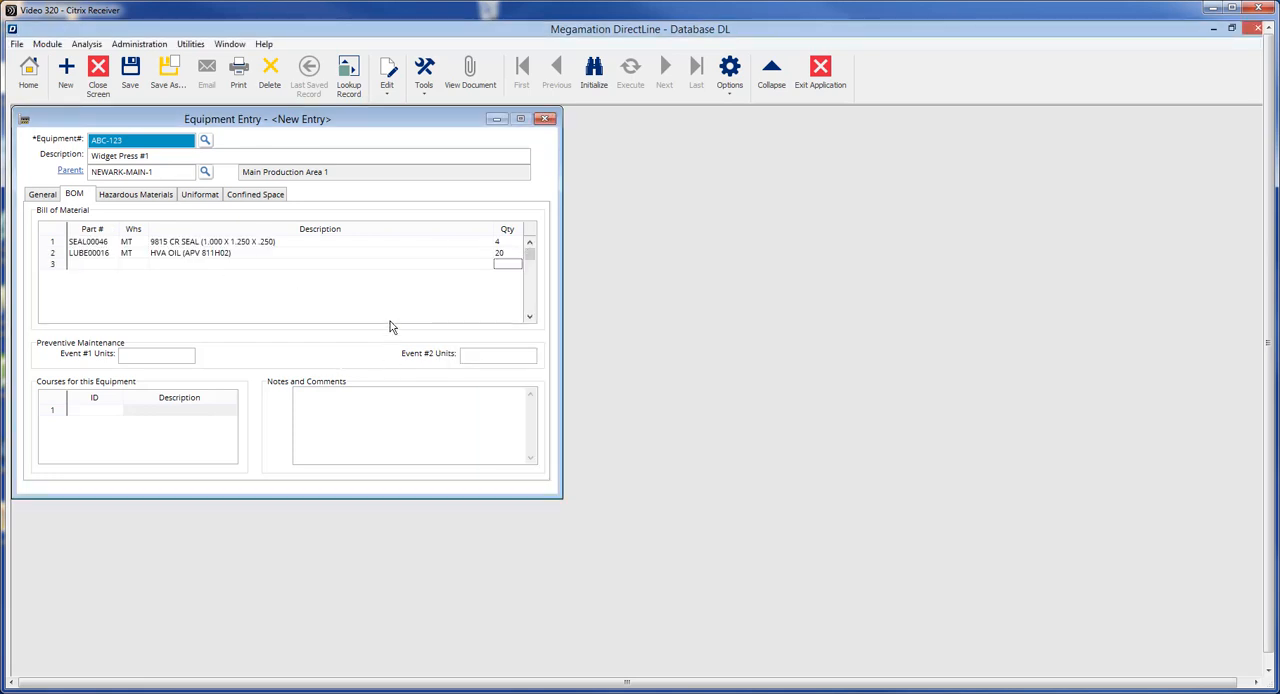
pyautogui.click(129, 80)
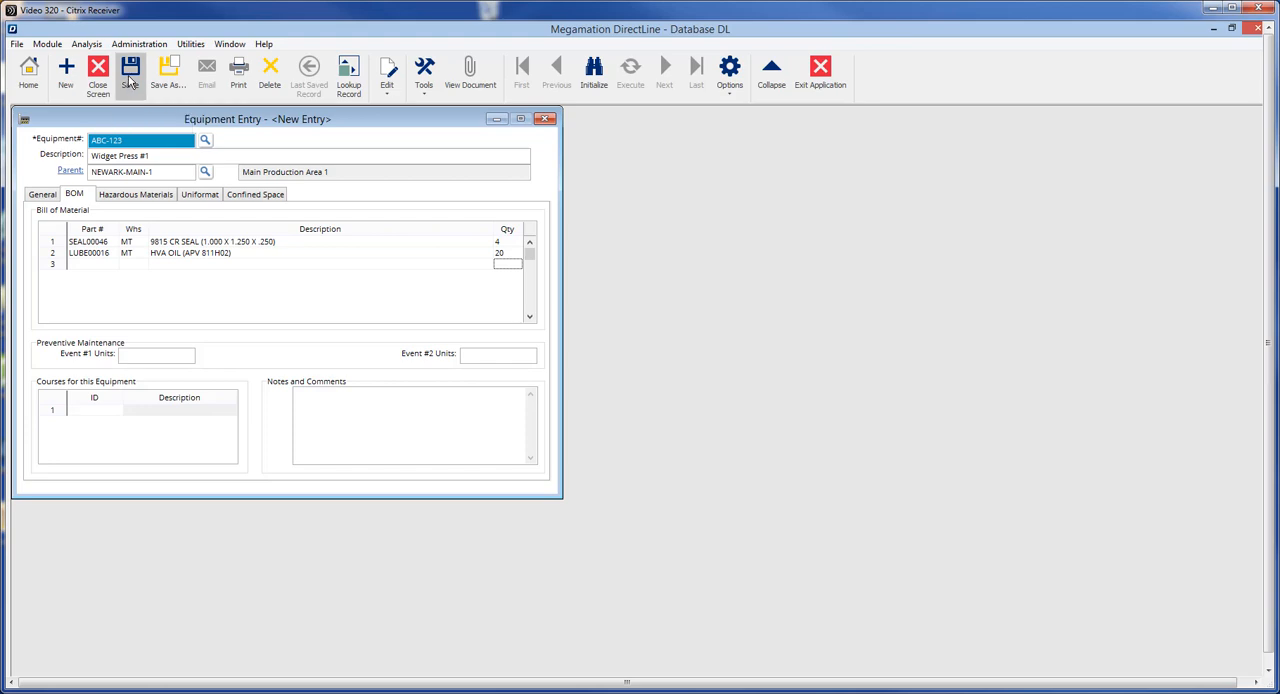